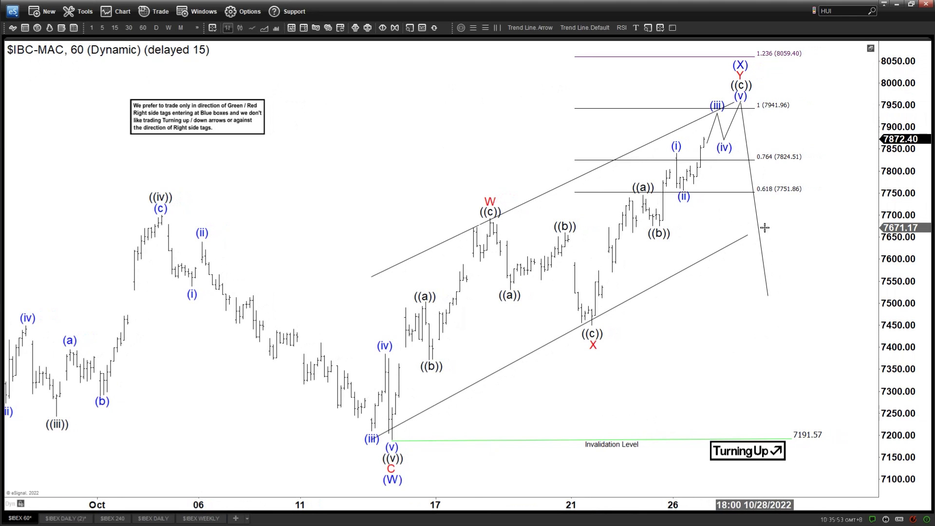
# Draw a short blue arrow pointing at the (W) low on the hourly chart
pyautogui.moveTo(825, 228); pyautogui.dragTo(828, 229)
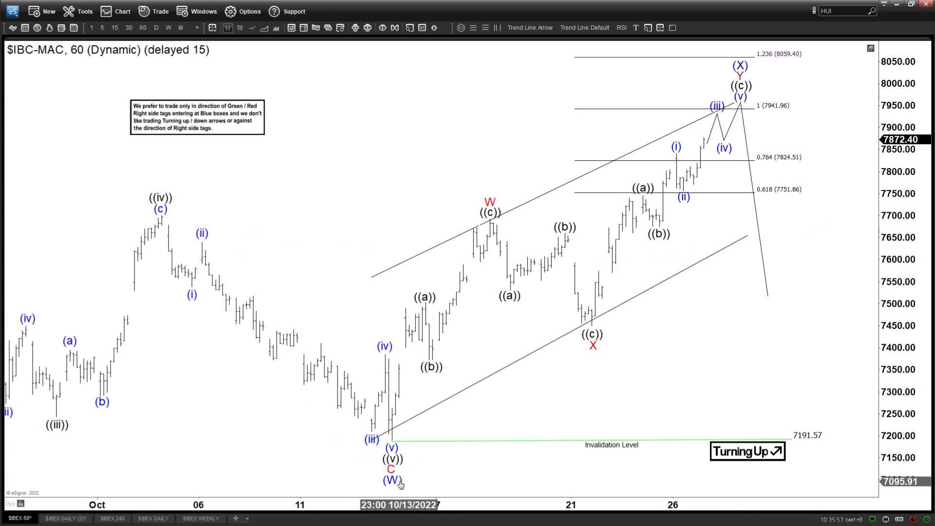
pyautogui.click(530, 28)
pyautogui.moveTo(347, 477); pyautogui.dragTo(374, 478)
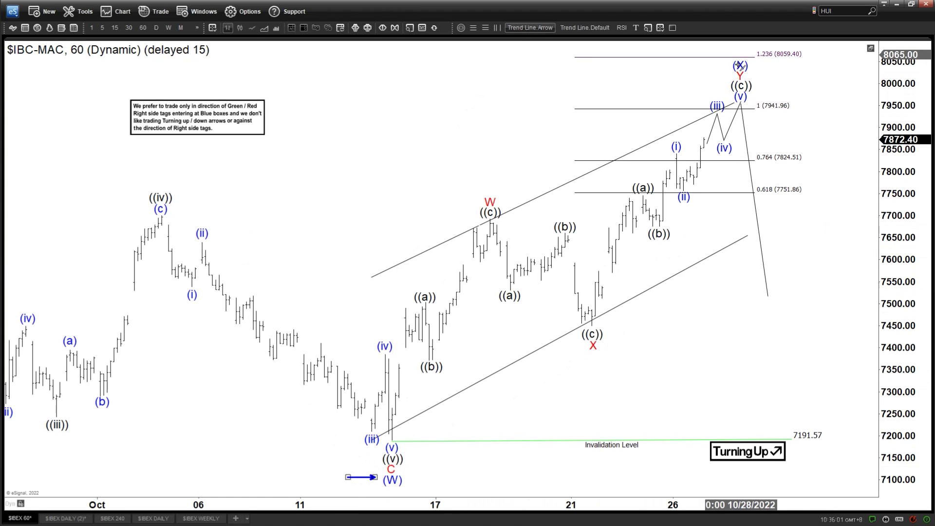
pyautogui.moveTo(395, 440)
pyautogui.mouseDown()
pyautogui.moveTo(689, 143)
pyautogui.moveTo(742, 74)
pyautogui.moveTo(729, 73)
pyautogui.mouseUp()
pyautogui.press('Escape')
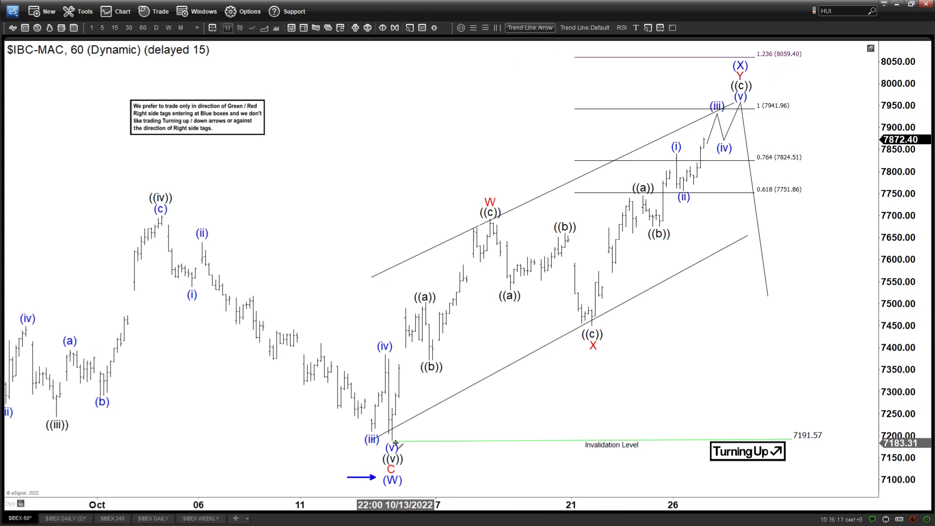
# Draw a trial line from the (v) low to W, then undo and delete it
pyautogui.moveTo(396, 442)
pyautogui.mouseDown()
pyautogui.moveTo(496, 217)
pyautogui.moveTo(595, 319)
pyautogui.moveTo(744, 59)
pyautogui.moveTo(724, 72)
pyautogui.mouseUp()
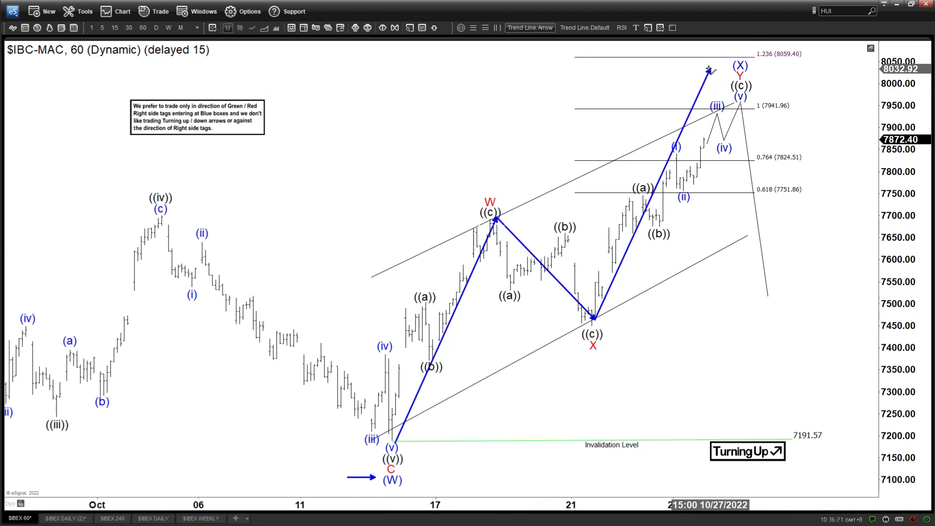
pyautogui.press('Escape')
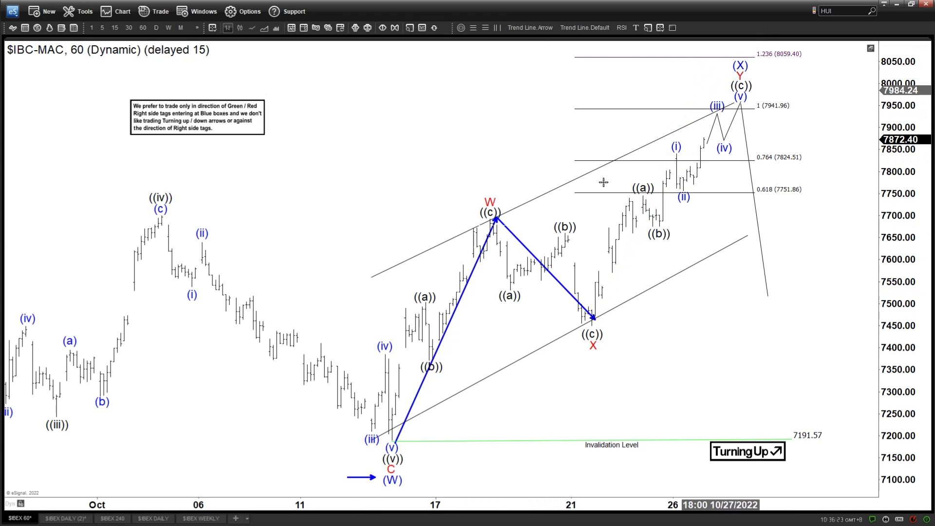
pyautogui.hotkey('ctrl', 'z')
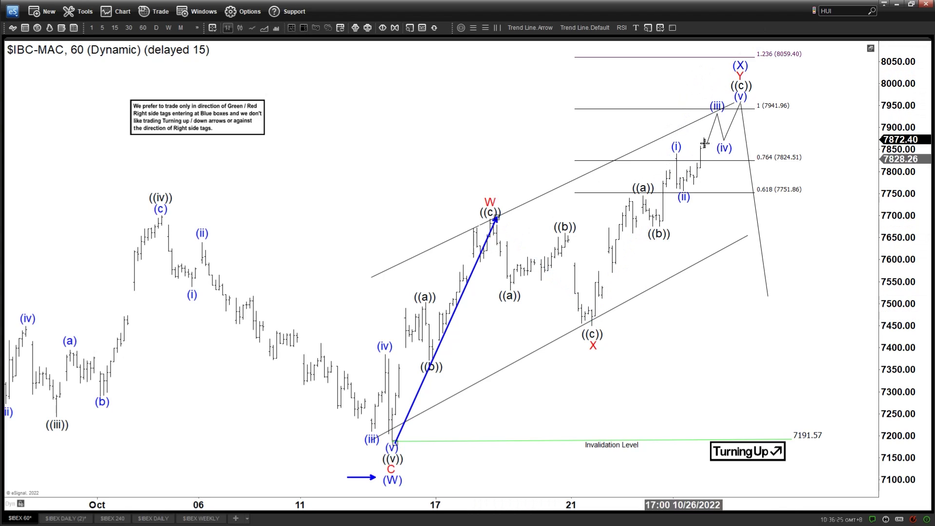
pyautogui.moveTo(768, 296)
pyautogui.mouseDown()
pyautogui.moveTo(799, 478)
pyautogui.moveTo(775, 293)
pyautogui.mouseUp()
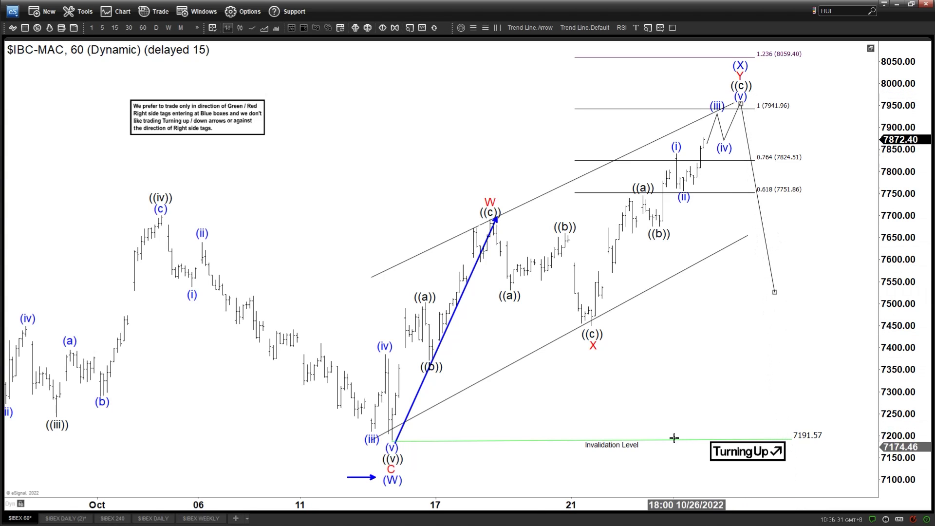
pyautogui.press('Delete')
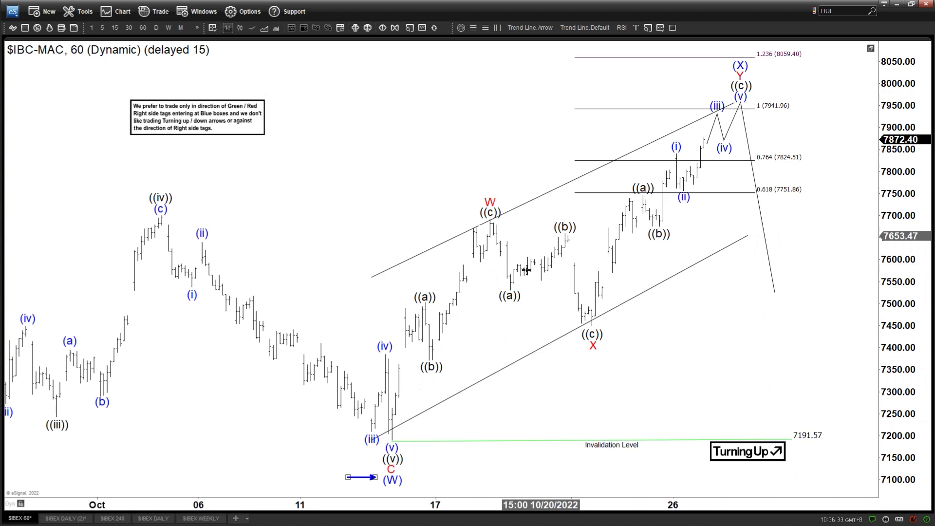
# Pan the chart left, try an upward arrow from the projected low, and cancel it
pyautogui.moveTo(782, 354); pyautogui.dragTo(704, 355)
pyautogui.click(530, 27)
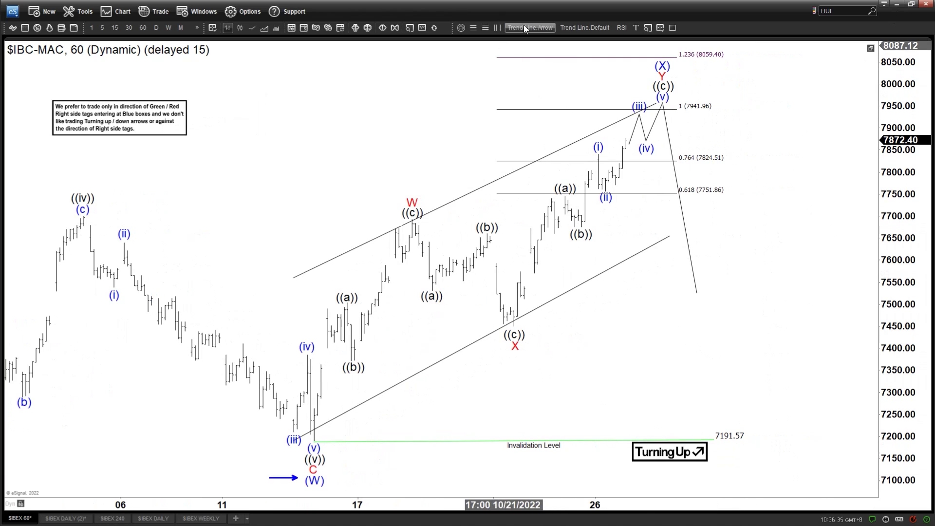
pyautogui.moveTo(697, 292); pyautogui.dragTo(715, 256)
pyautogui.moveTo(735, 223); pyautogui.dragTo(818, 25)
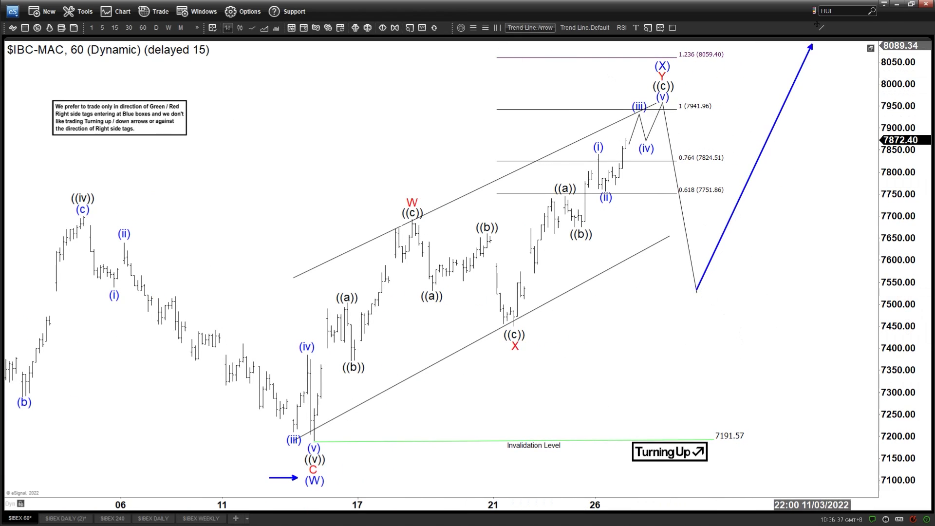
pyautogui.press('Escape')
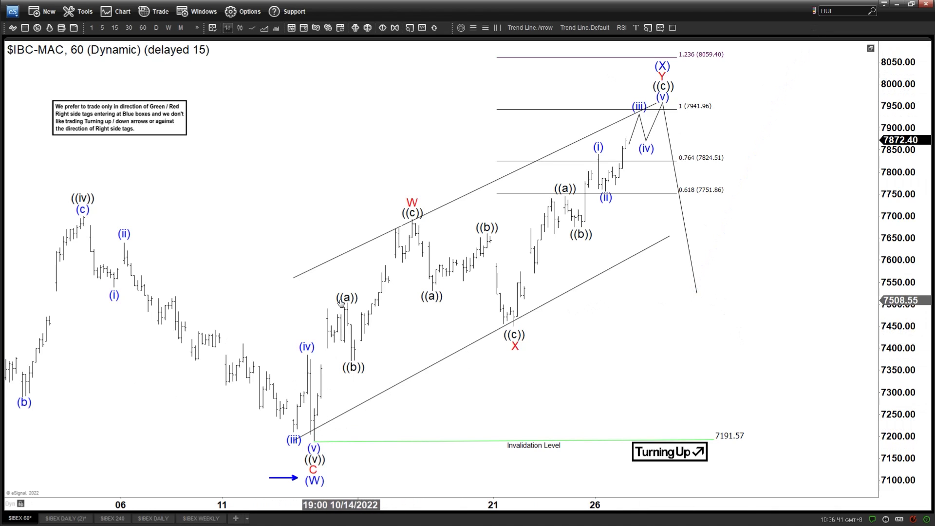
# Draw a trial Fibonacci extension from (W) through ((a)) to ((b))
pyautogui.click(492, 28)
pyautogui.click(311, 440)
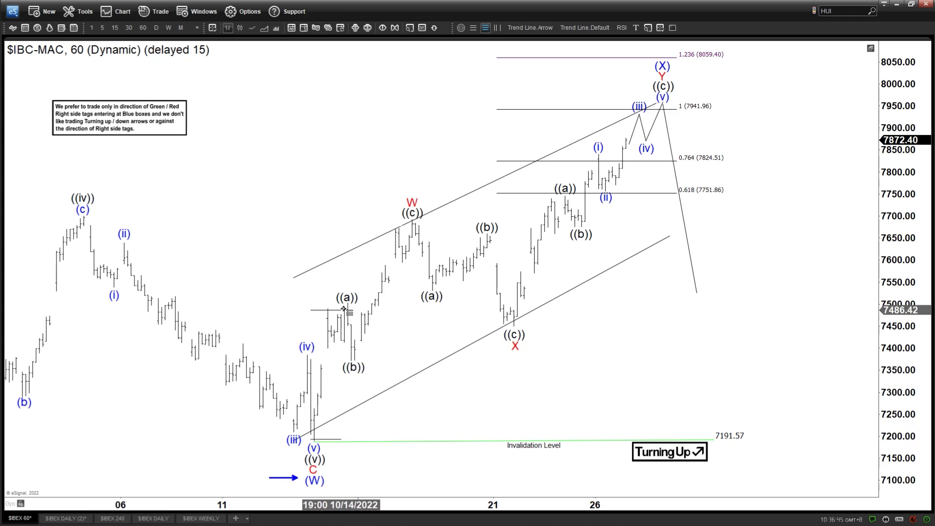
pyautogui.click(351, 302)
pyautogui.click(454, 361)
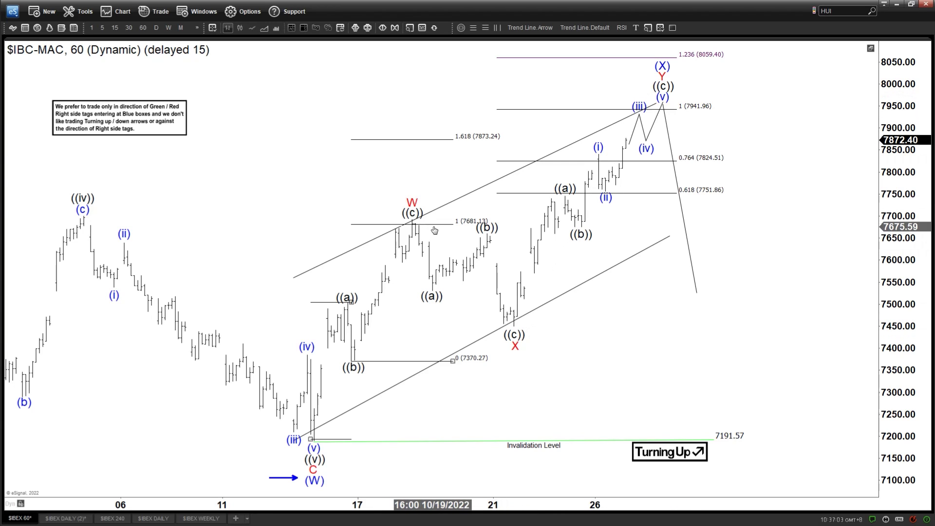
# Delete that Fibonacci extension and the blue arrow near (W)
pyautogui.press('Delete')
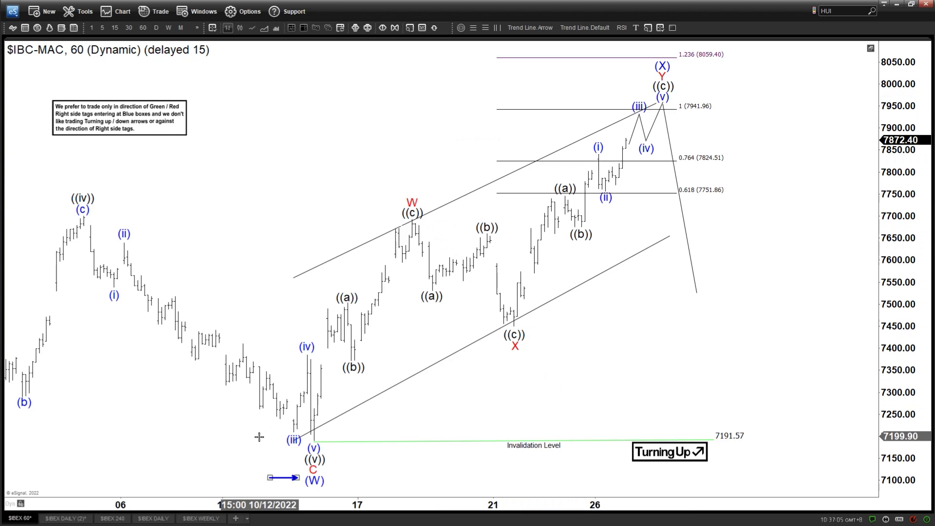
pyautogui.click(288, 478)
pyautogui.press('Delete')
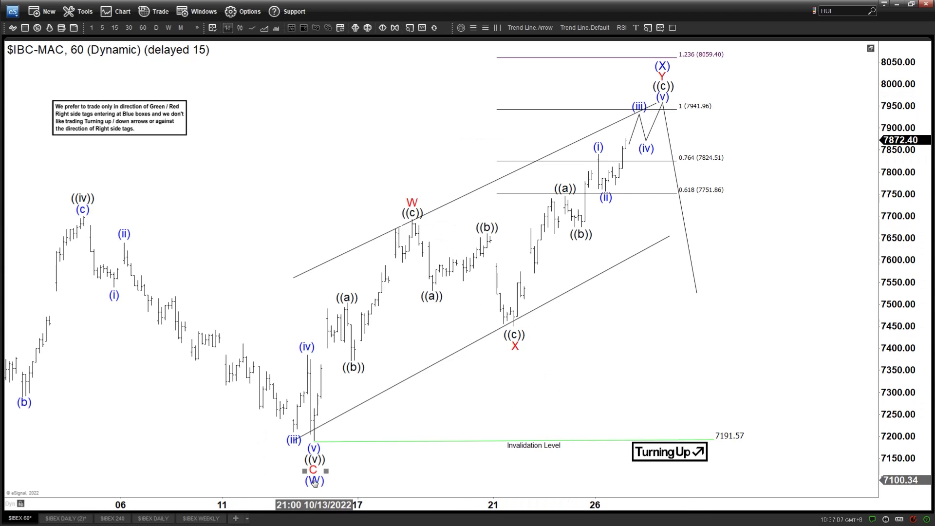
# On the IBEX daily chart, show recent dates and place a (W) label below the October low
pyautogui.click(78, 520)
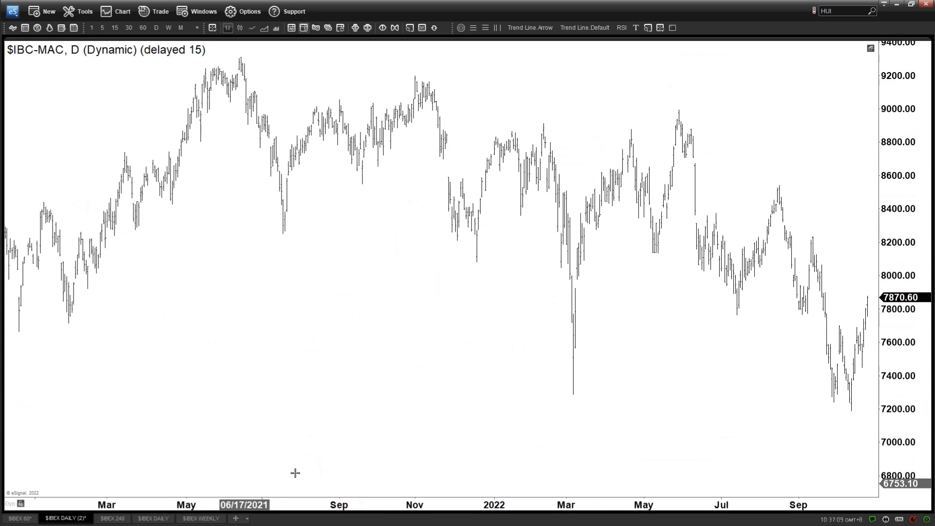
pyautogui.click(22, 519)
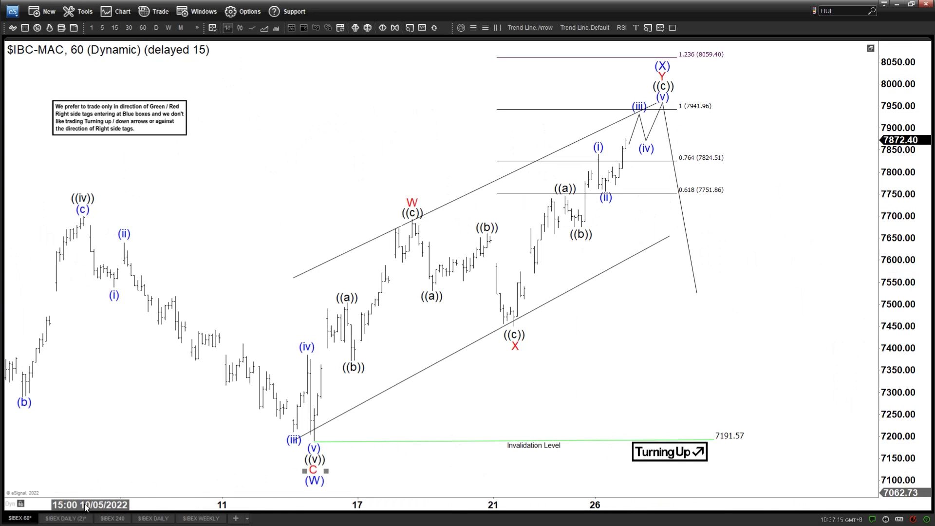
pyautogui.click(65, 518)
pyautogui.moveTo(716, 424); pyautogui.dragTo(539, 415)
pyautogui.click(675, 414)
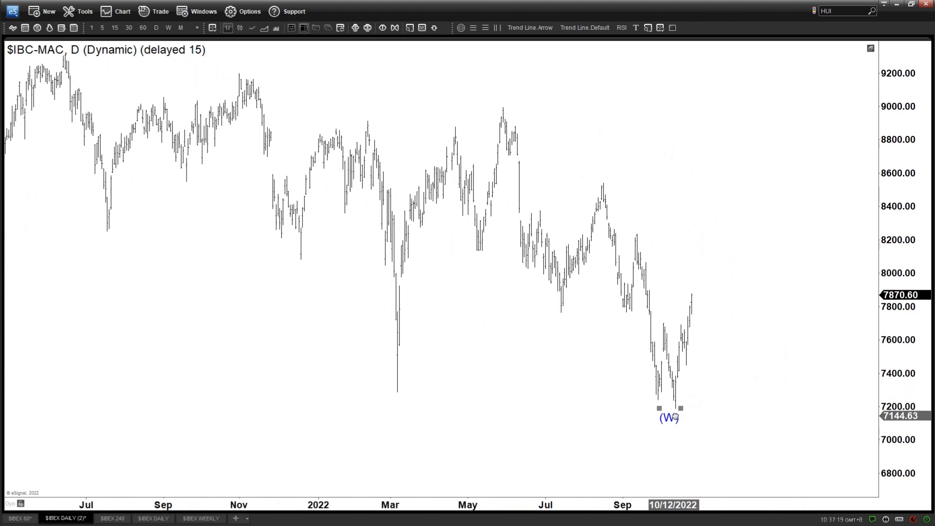
pyautogui.click(726, 319)
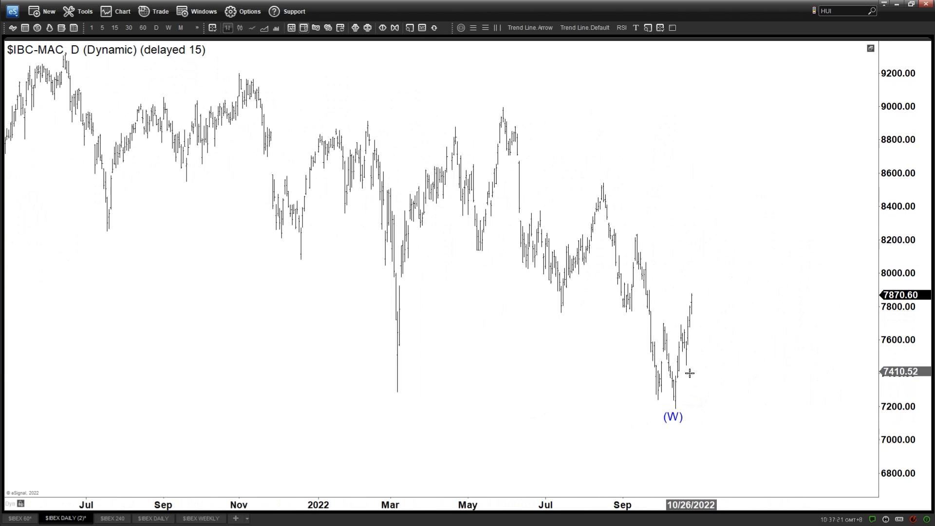
# Copy the W label down to the next low and relabel it X
pyautogui.click(20, 518)
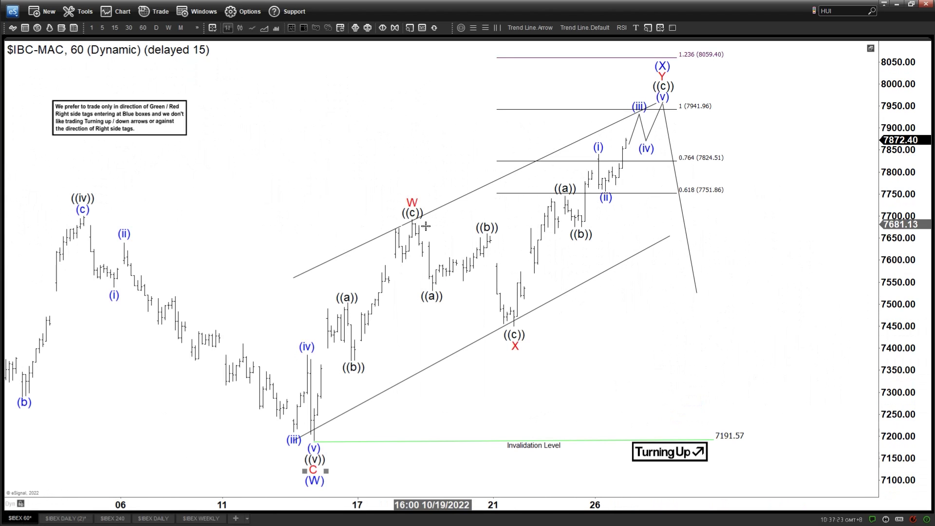
pyautogui.click(66, 518)
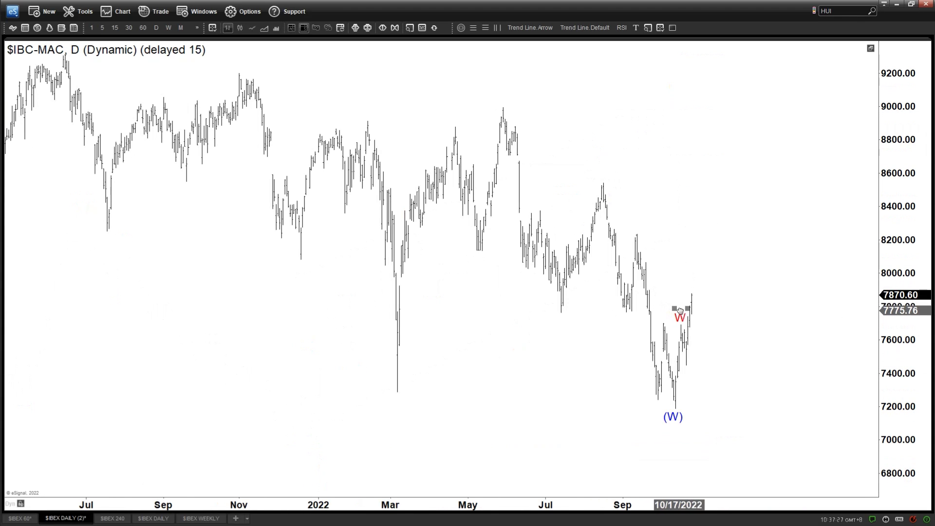
pyautogui.moveTo(680, 315); pyautogui.dragTo(691, 372)
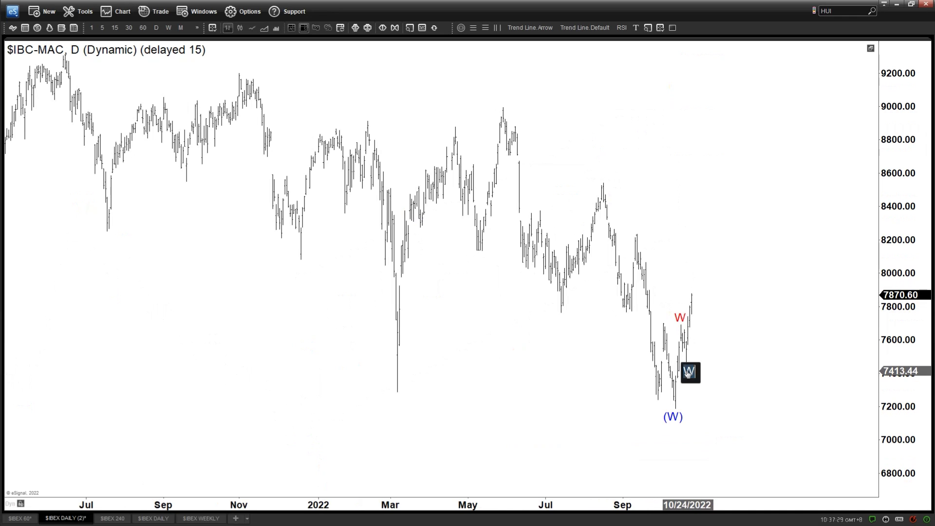
pyautogui.write('X')
pyautogui.click(735, 359)
# Draw the projected path with trend lines and place a copied label above the projected high
pyautogui.click(589, 29)
pyautogui.moveTo(695, 307)
pyautogui.mouseDown()
pyautogui.moveTo(702, 286)
pyautogui.moveTo(713, 431)
pyautogui.moveTo(723, 431)
pyautogui.mouseUp()
pyautogui.moveTo(681, 318); pyautogui.dragTo(693, 271)
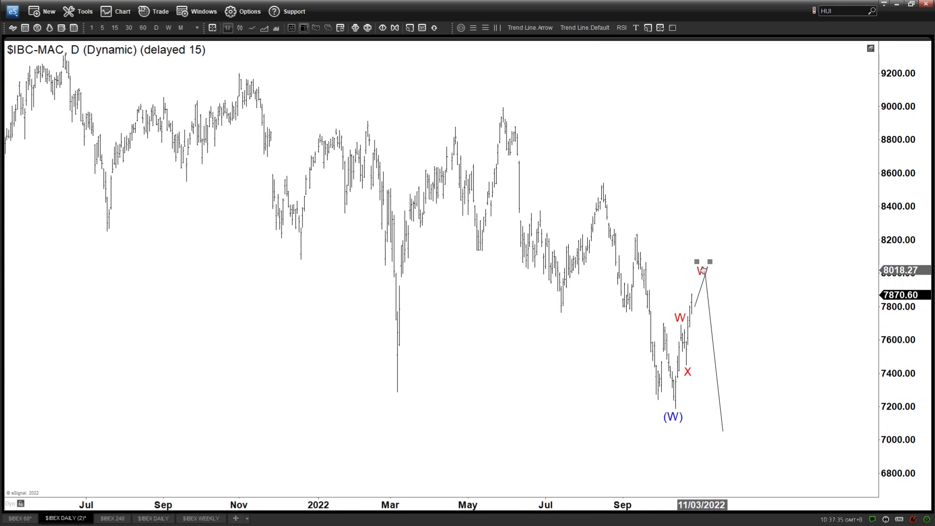
pyautogui.doubleClick(706, 266)
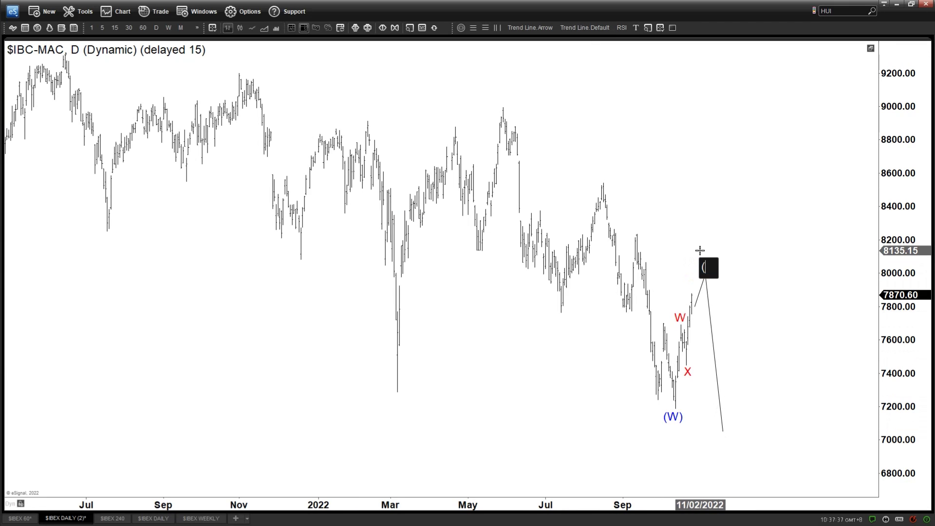
pyautogui.moveTo(692, 345); pyautogui.dragTo(714, 246)
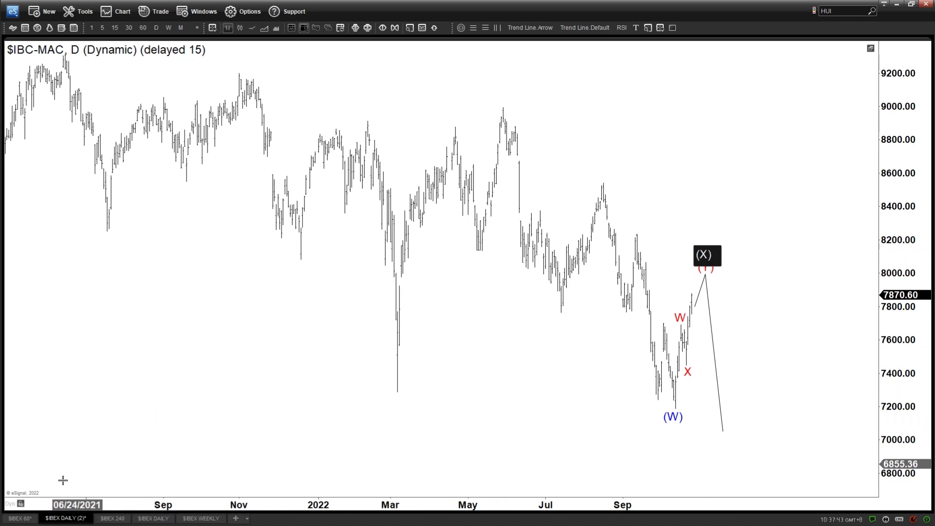
# Raise the end of the projected pullback leg and add a new leg rising from it
pyautogui.click(20, 519)
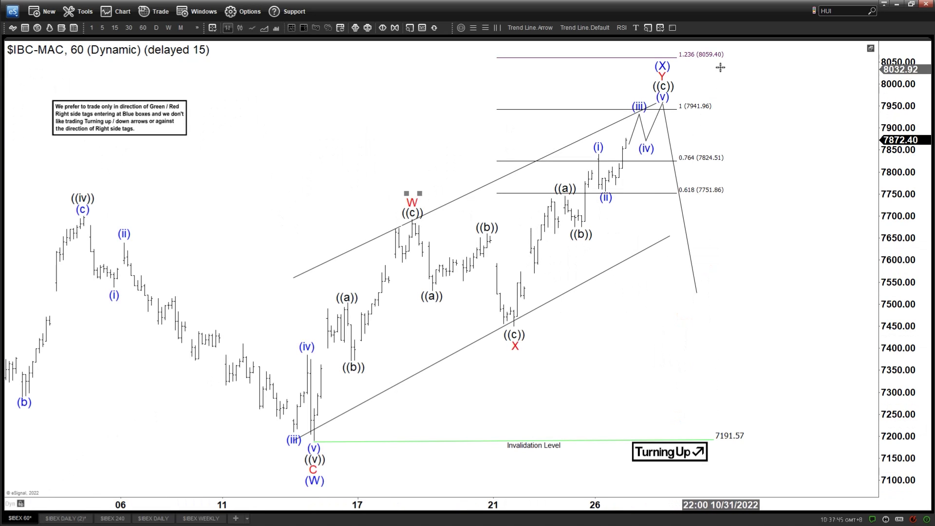
pyautogui.click(63, 519)
pyautogui.moveTo(724, 430); pyautogui.dragTo(713, 353)
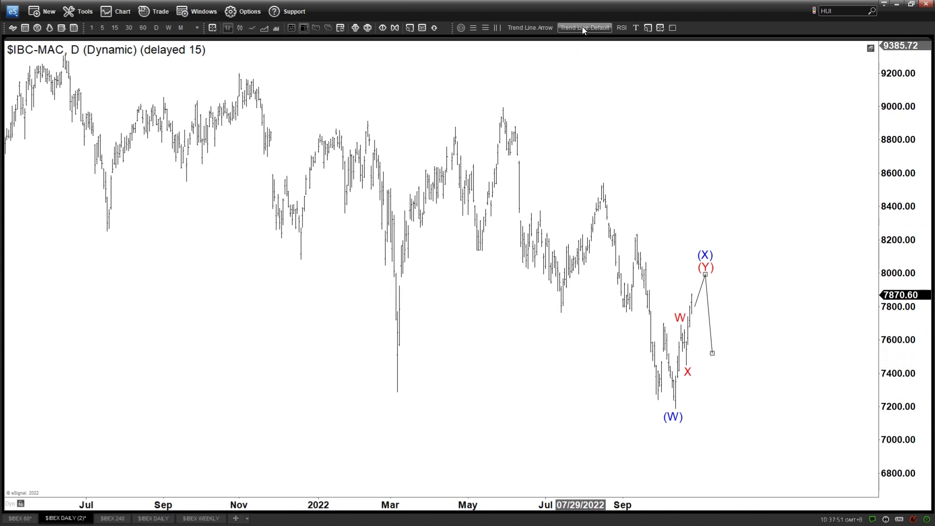
pyautogui.moveTo(713, 354); pyautogui.dragTo(751, 233)
# Reposition the Y, W, X and (X) labels along the new path, with (X) beside Y
pyautogui.moveTo(706, 266); pyautogui.dragTo(751, 222)
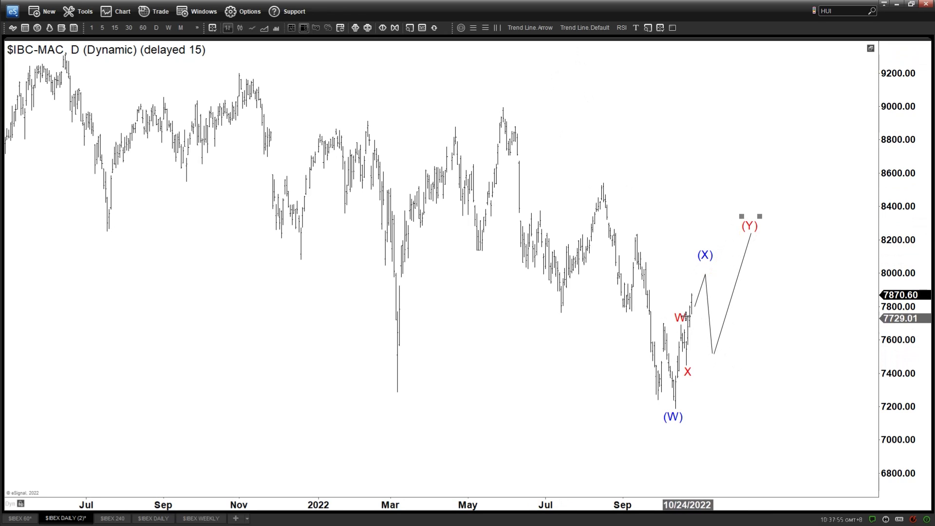
pyautogui.moveTo(685, 315); pyautogui.dragTo(709, 269)
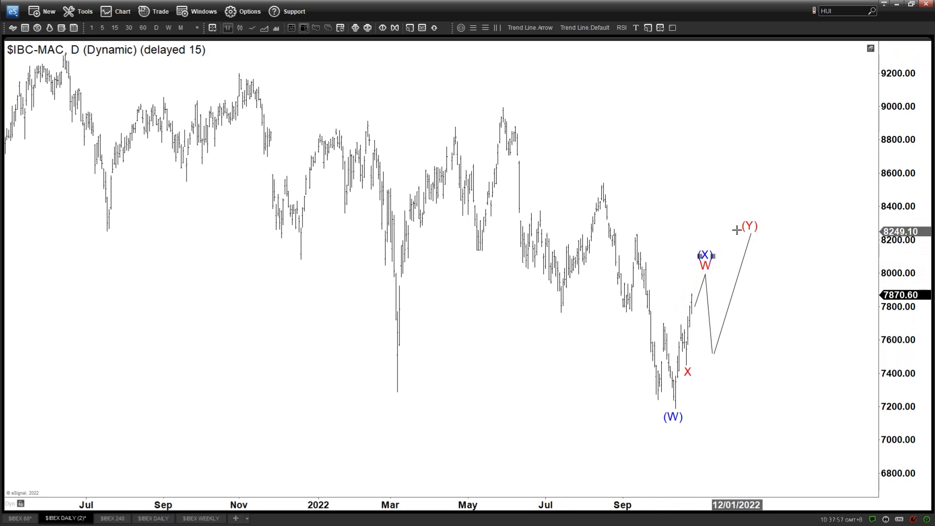
pyautogui.moveTo(698, 366); pyautogui.dragTo(716, 361)
pyautogui.moveTo(709, 255); pyautogui.dragTo(748, 211)
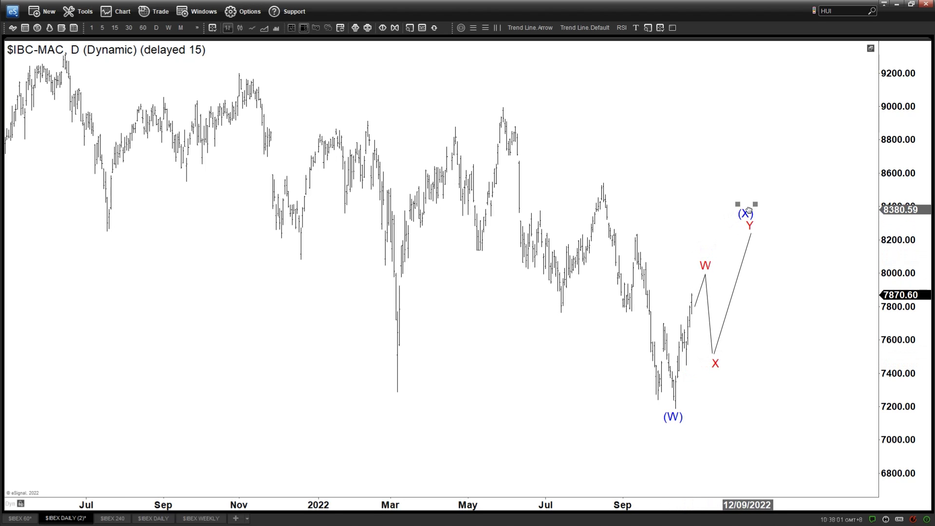
pyautogui.moveTo(766, 256); pyautogui.dragTo(824, 262)
pyautogui.moveTo(523, 349); pyautogui.dragTo(518, 379)
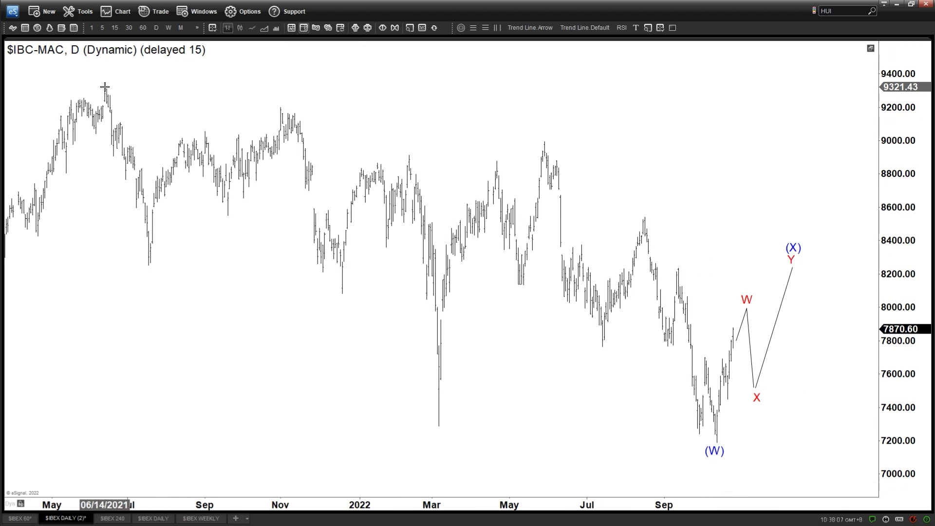
# Add a 6.14.2021 text note just above the June 2021 high
pyautogui.click(636, 28)
pyautogui.click(93, 64)
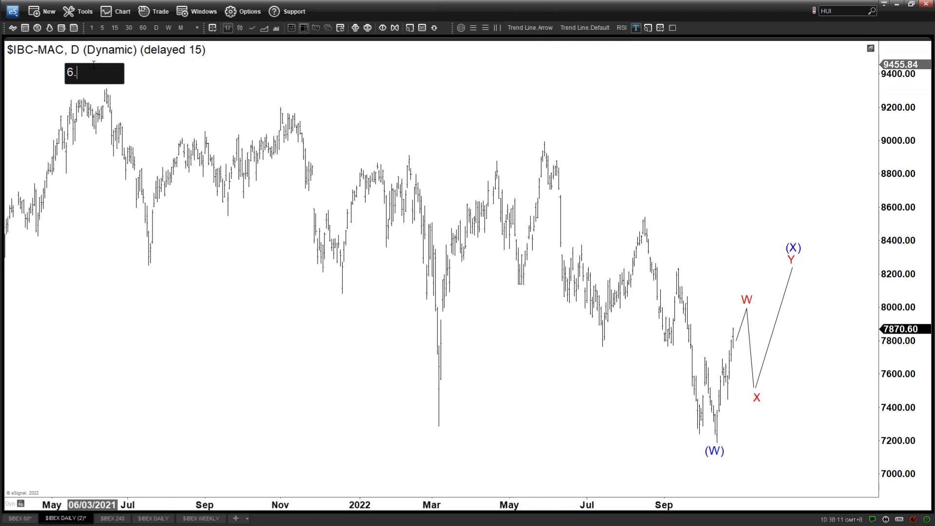
pyautogui.click(259, 117)
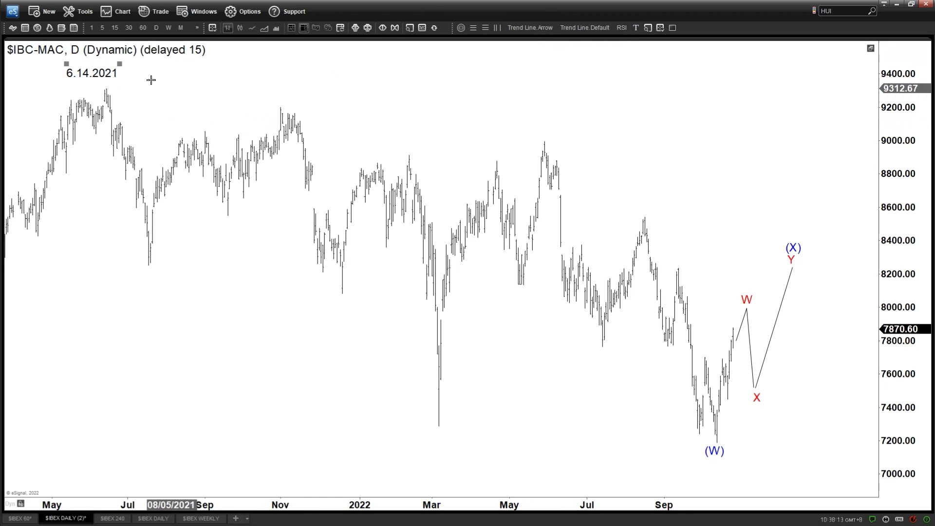
pyautogui.moveTo(117, 74); pyautogui.dragTo(127, 80)
pyautogui.click(220, 81)
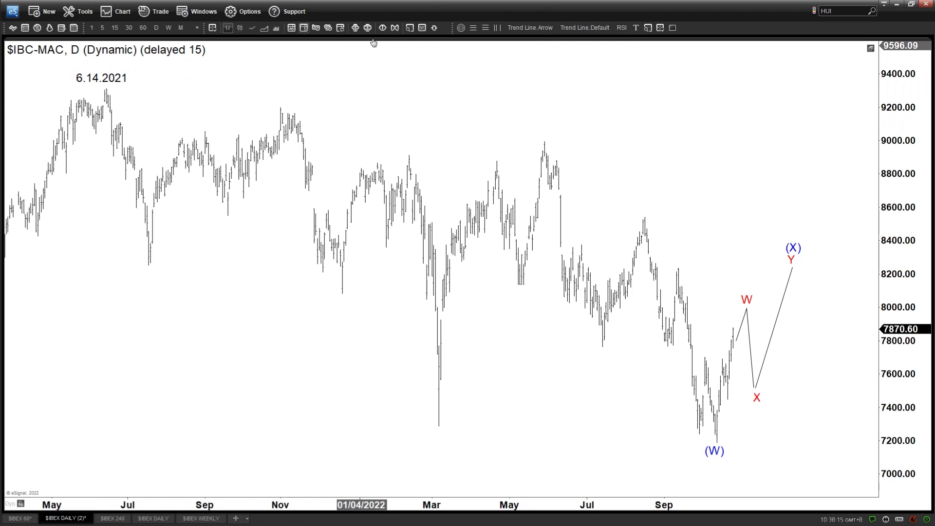
# Draw trial arrowed trend lines from the June 2021 high, then delete them
pyautogui.click(530, 28)
pyautogui.moveTo(109, 87)
pyautogui.mouseDown()
pyautogui.moveTo(422, 432)
pyautogui.moveTo(439, 429)
pyautogui.moveTo(544, 137)
pyautogui.moveTo(689, 403)
pyautogui.moveTo(715, 432)
pyautogui.mouseUp()
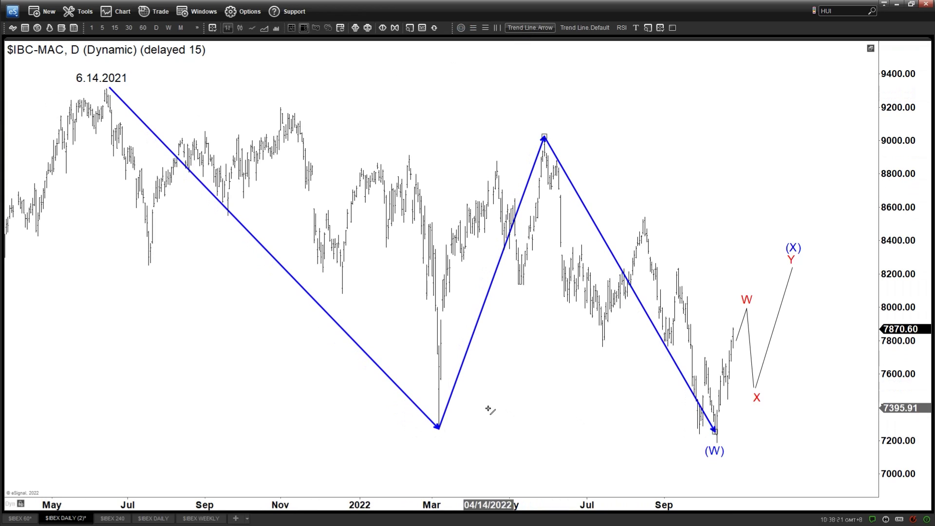
pyautogui.press('Escape')
pyautogui.click(193, 175)
pyautogui.press('Delete')
pyautogui.press('Delete')
pyautogui.press('Delete')
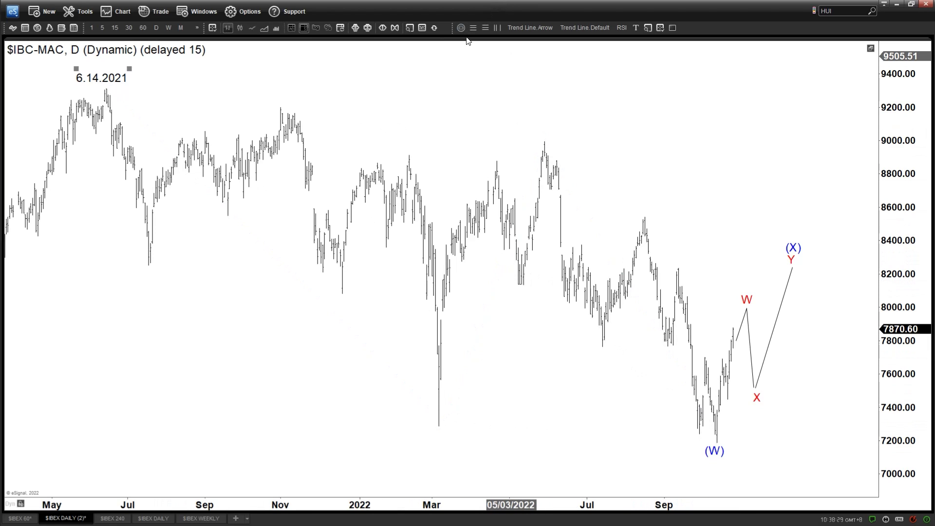
pyautogui.click(484, 29)
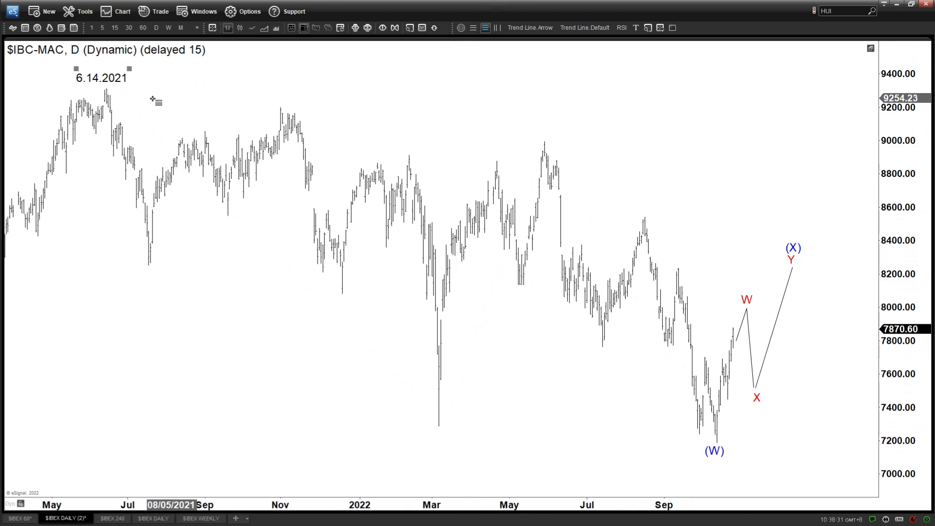
# Anchor the extension at the June 2021 high (9002.95), March low (6981.00) and May high, revealing 1.618 (5731.44)
pyautogui.moveTo(104, 88)
pyautogui.mouseDown()
pyautogui.moveTo(434, 422)
pyautogui.moveTo(457, 424)
pyautogui.mouseUp()
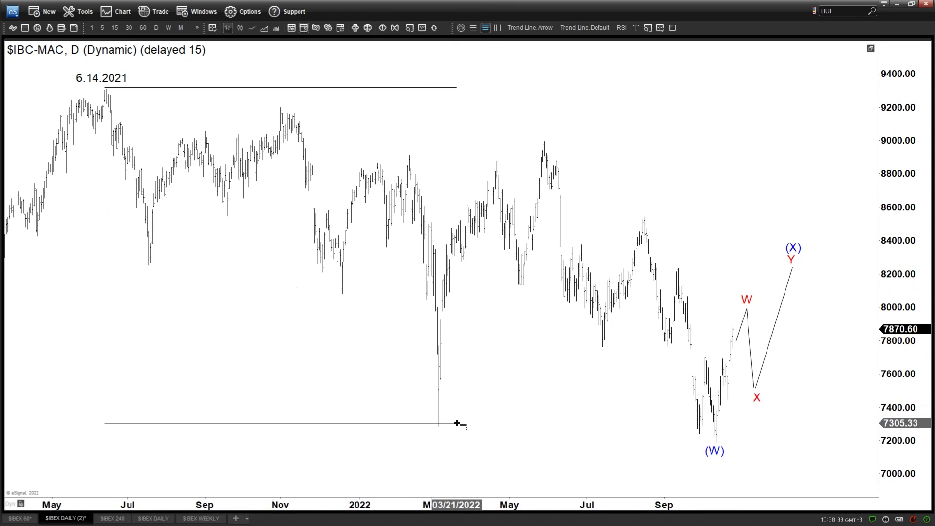
pyautogui.click(457, 425)
pyautogui.click(784, 140)
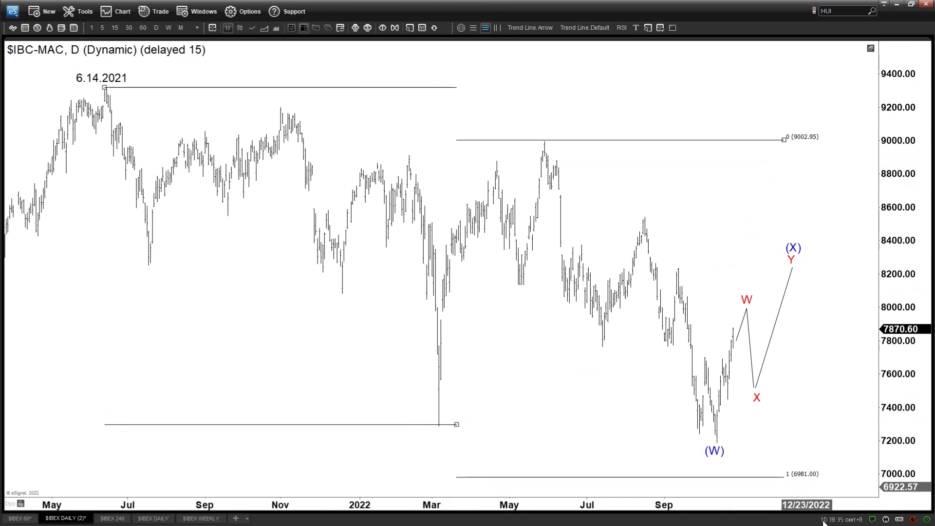
pyautogui.rightClick(817, 514)
pyautogui.rightClick(800, 484)
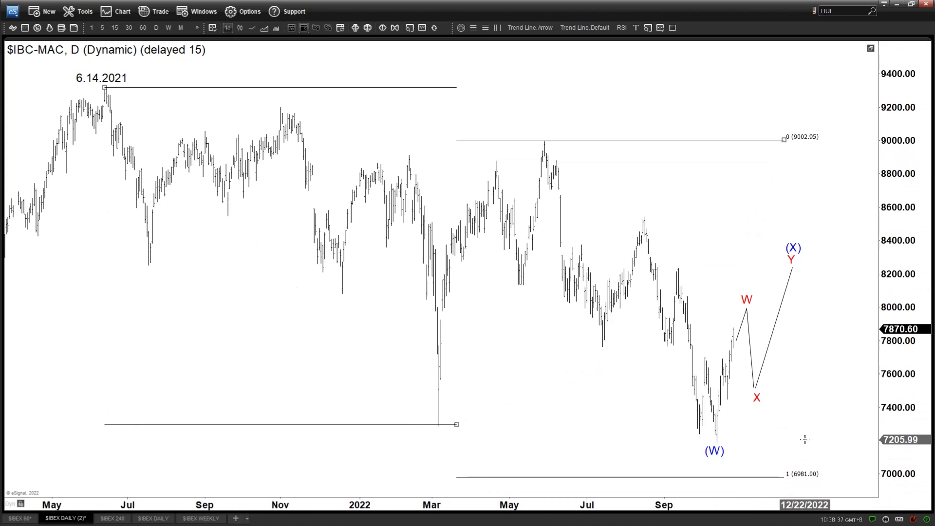
pyautogui.moveTo(804, 439); pyautogui.dragTo(818, 307)
pyautogui.moveTo(785, 469); pyautogui.dragTo(790, 296)
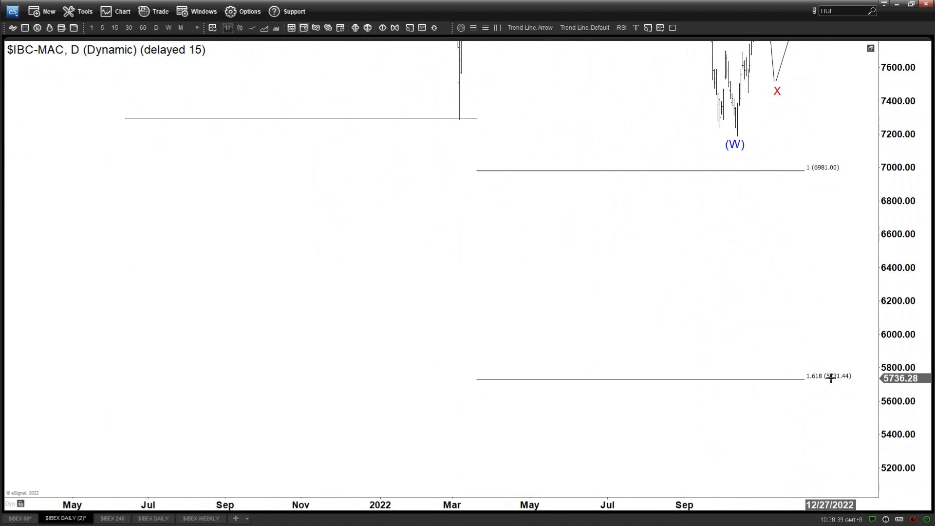
pyautogui.scroll(6, 789, 409)
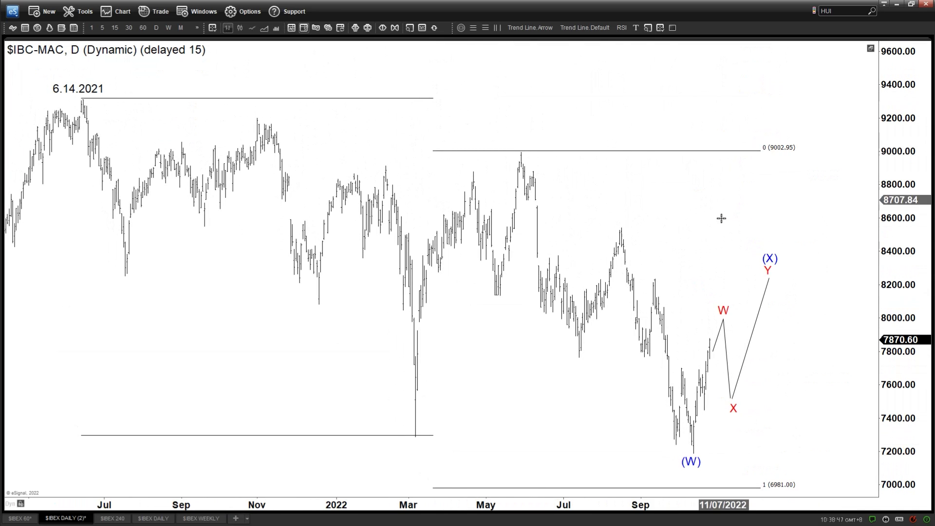
# Move the W, X, Y and (X) labels onto the current rally, with (X) above Y
pyautogui.moveTo(727, 303); pyautogui.dragTo(690, 361)
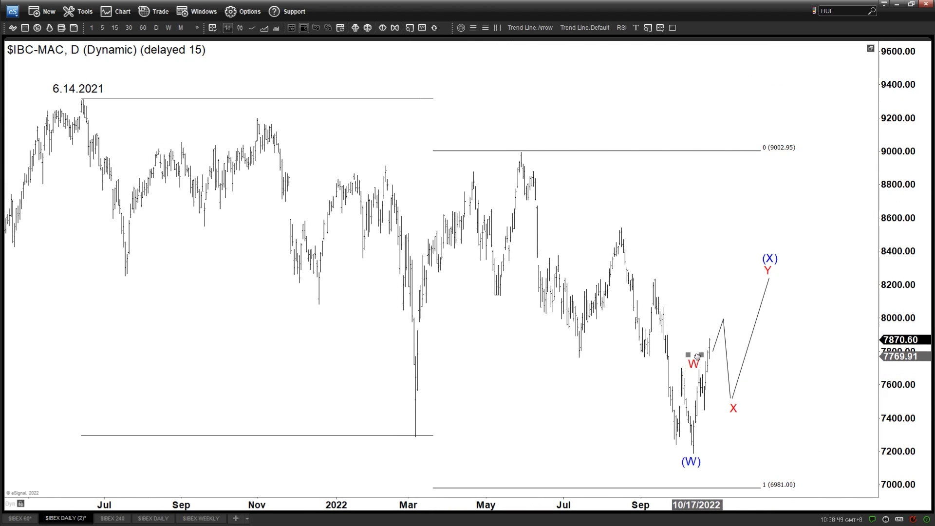
pyautogui.moveTo(734, 408); pyautogui.dragTo(705, 413)
pyautogui.moveTo(763, 267); pyautogui.dragTo(715, 312)
pyautogui.moveTo(768, 264); pyautogui.dragTo(711, 302)
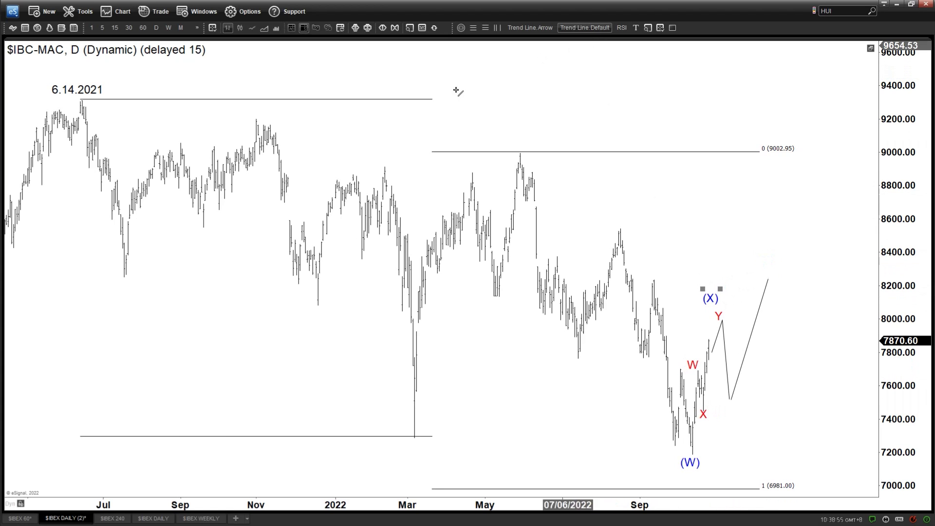
# Draw a descending trendline from the 6.14.2021 high across the May high and centre (X) over Y
pyautogui.click(78, 100)
pyautogui.moveTo(718, 181); pyautogui.dragTo(821, 194)
pyautogui.press('Escape')
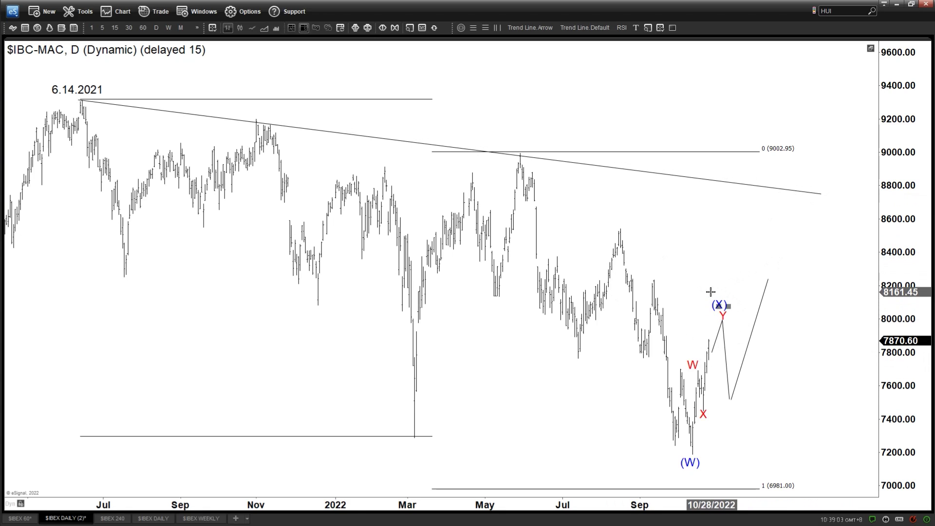
pyautogui.moveTo(720, 303); pyautogui.dragTo(723, 303)
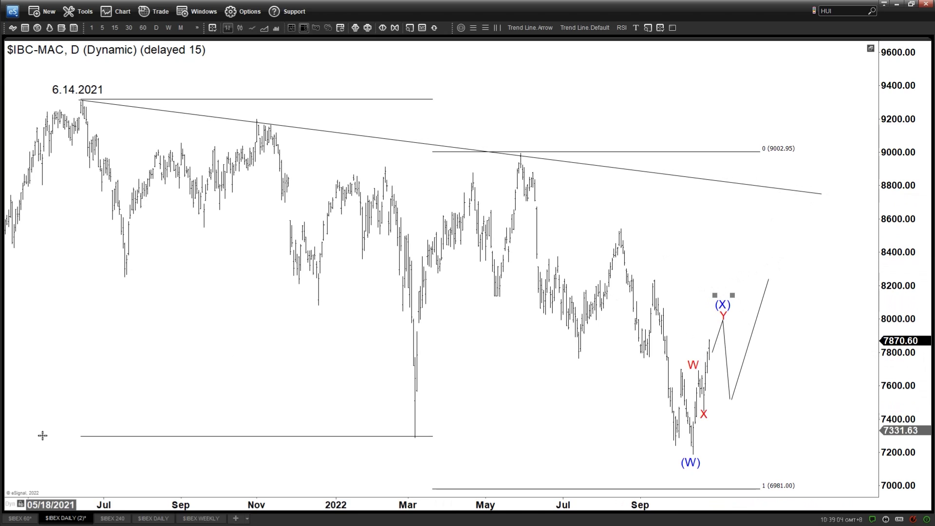
pyautogui.click(20, 519)
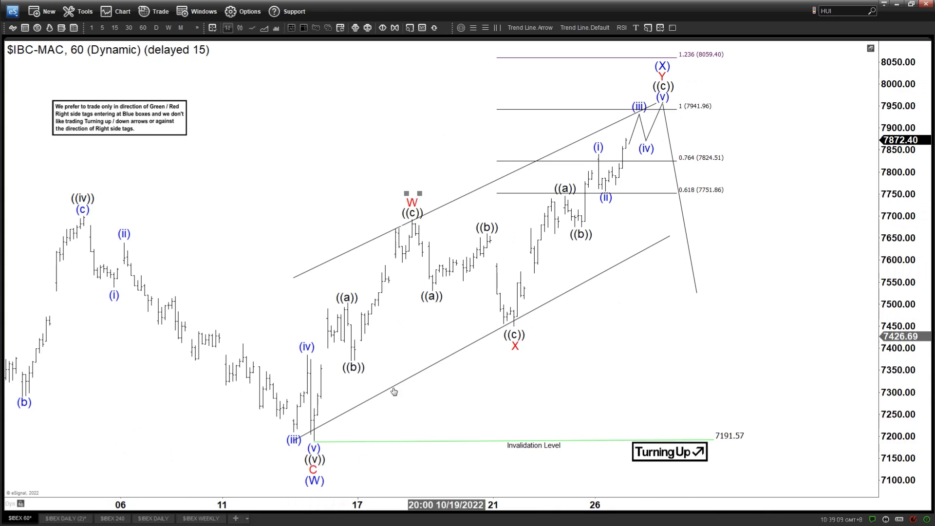
# Pan the $IBEX 60 chart vertically until the 1.618 (8249.50) level sits at the top
pyautogui.moveTo(735, 130); pyautogui.dragTo(731, 154)
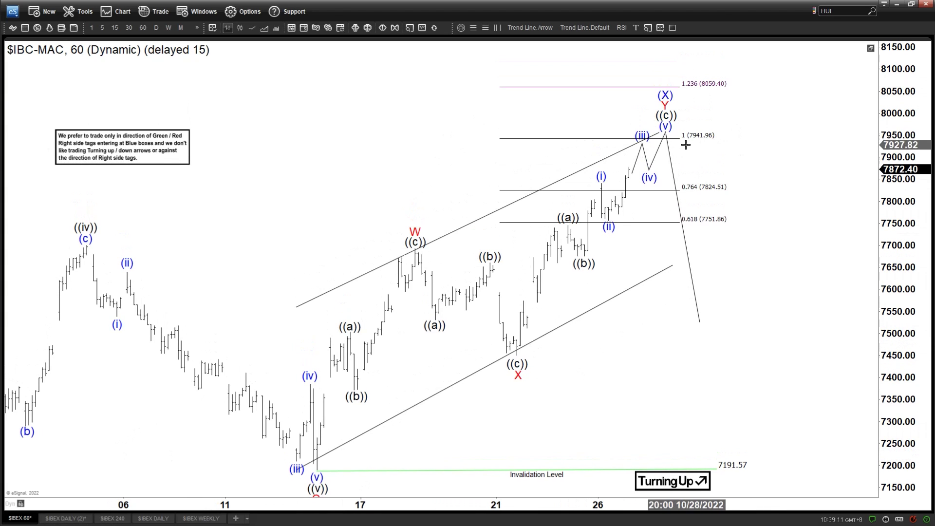
pyautogui.moveTo(719, 96); pyautogui.dragTo(722, 123)
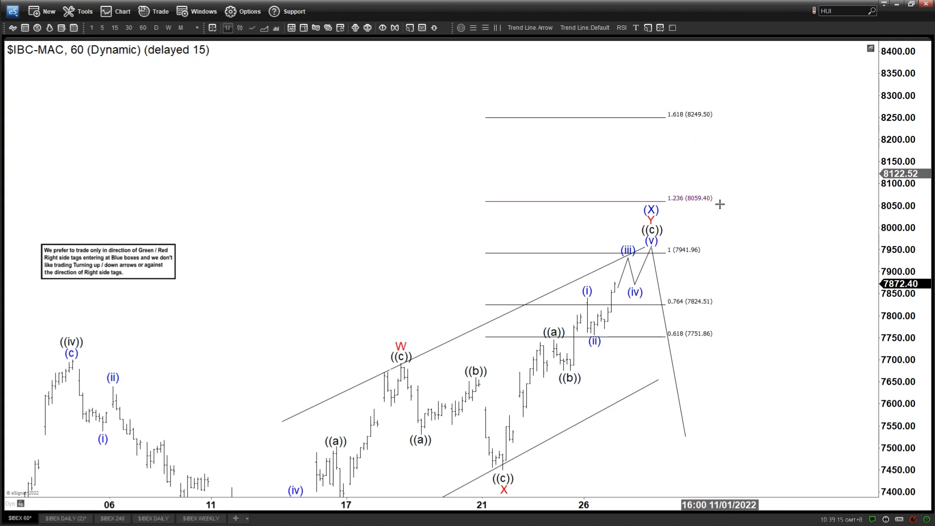
pyautogui.moveTo(720, 174); pyautogui.dragTo(739, 92)
pyautogui.moveTo(764, 140); pyautogui.dragTo(738, 231)
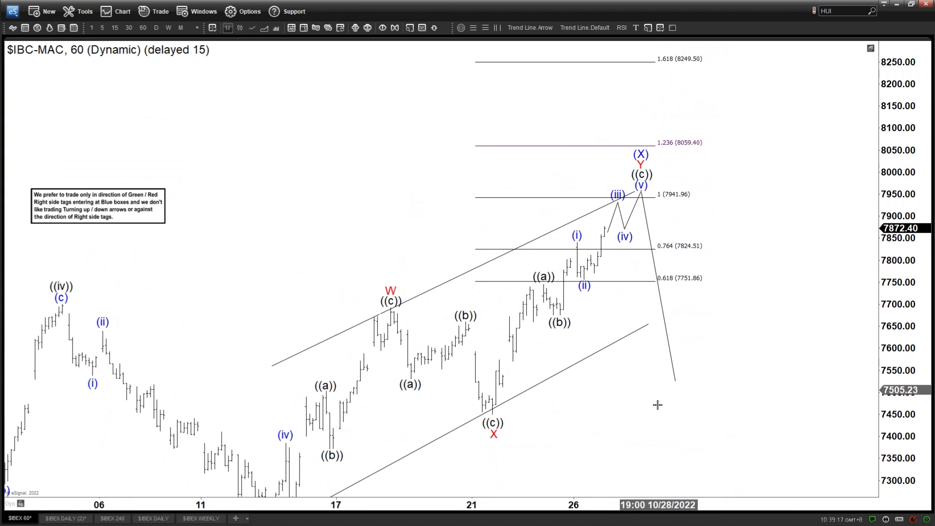